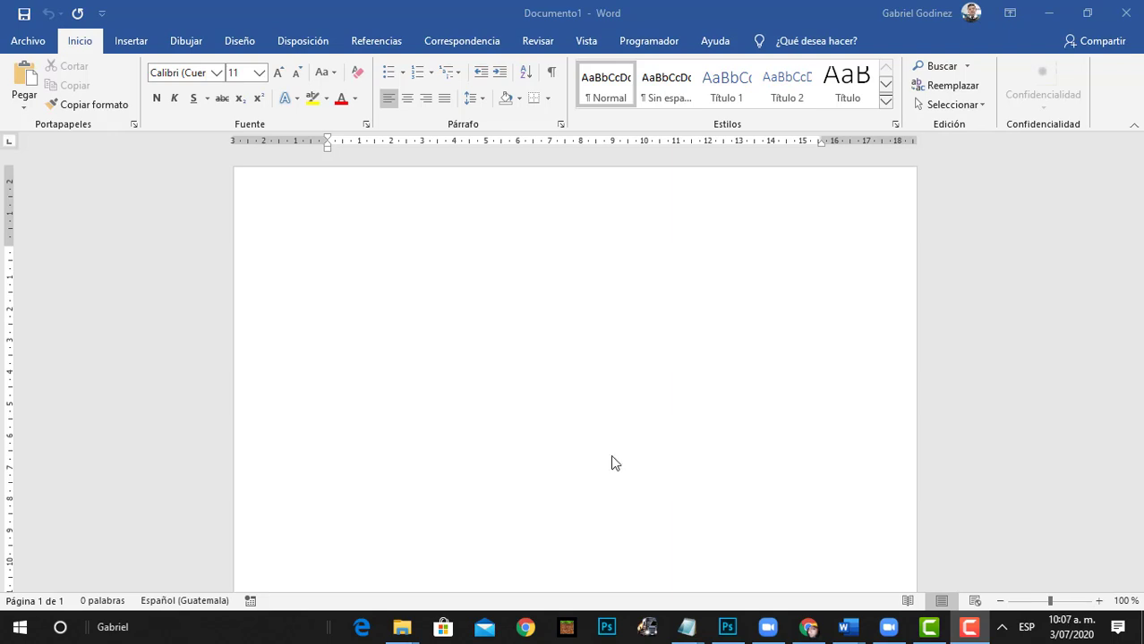
# - Enter =rand() on the first line of the blank document to generate sample paragraphs
pyautogui.click(349, 234)
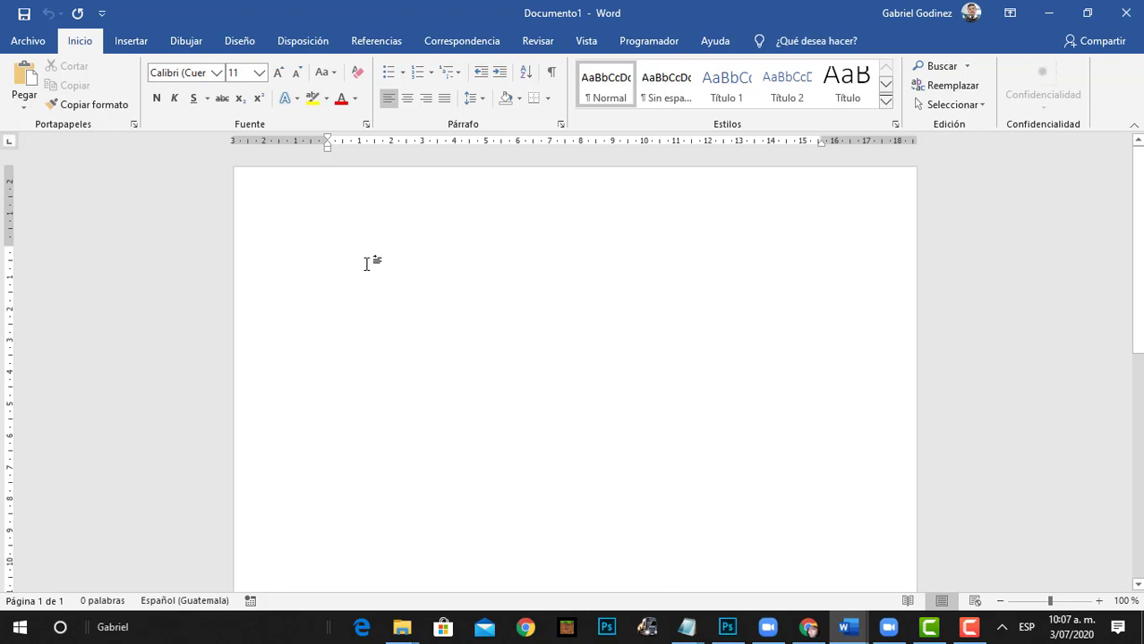
pyautogui.write('=rand(')
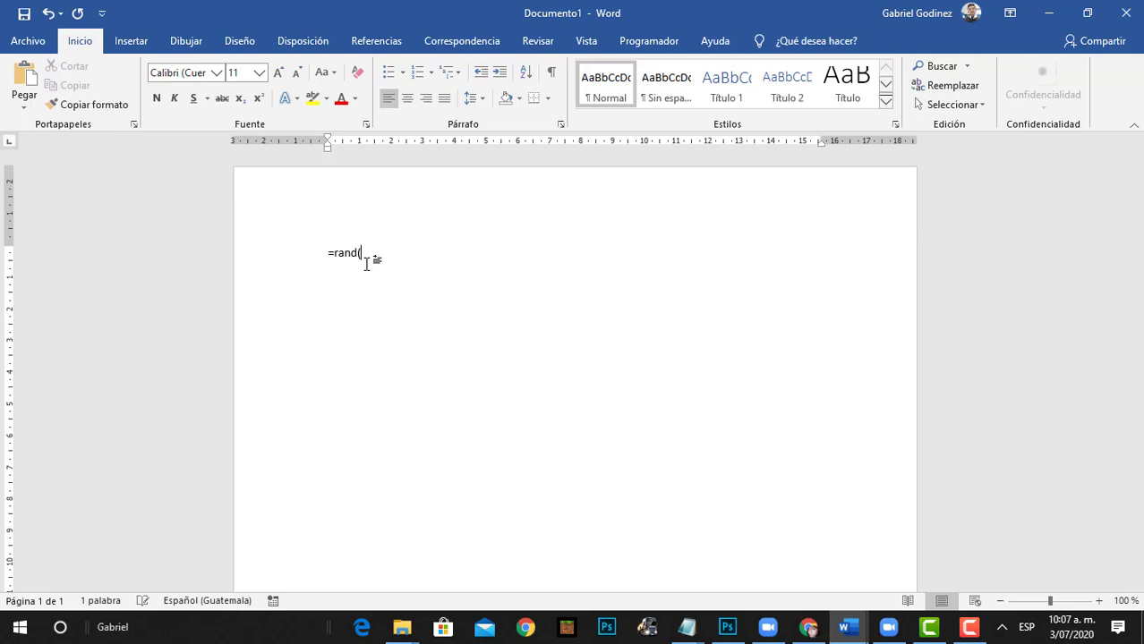
pyautogui.write(')')
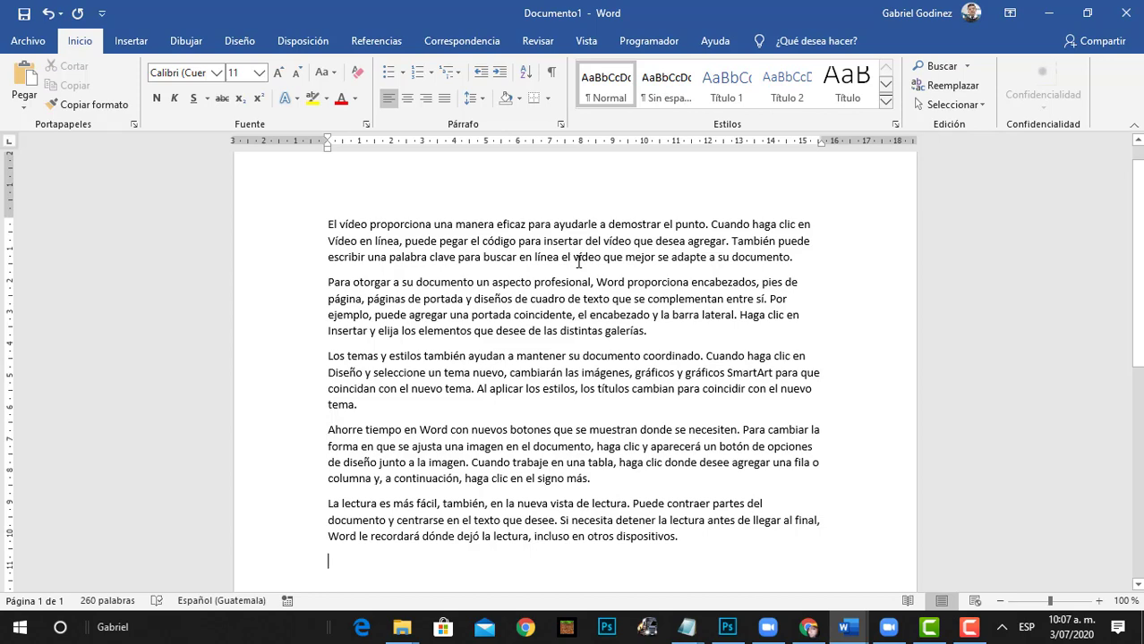
# - Add a footnote to 'Word' reading 'Es un procesador de palabras creado por Microsoft'
pyautogui.click(614, 282)
pyautogui.doubleClick(611, 283)
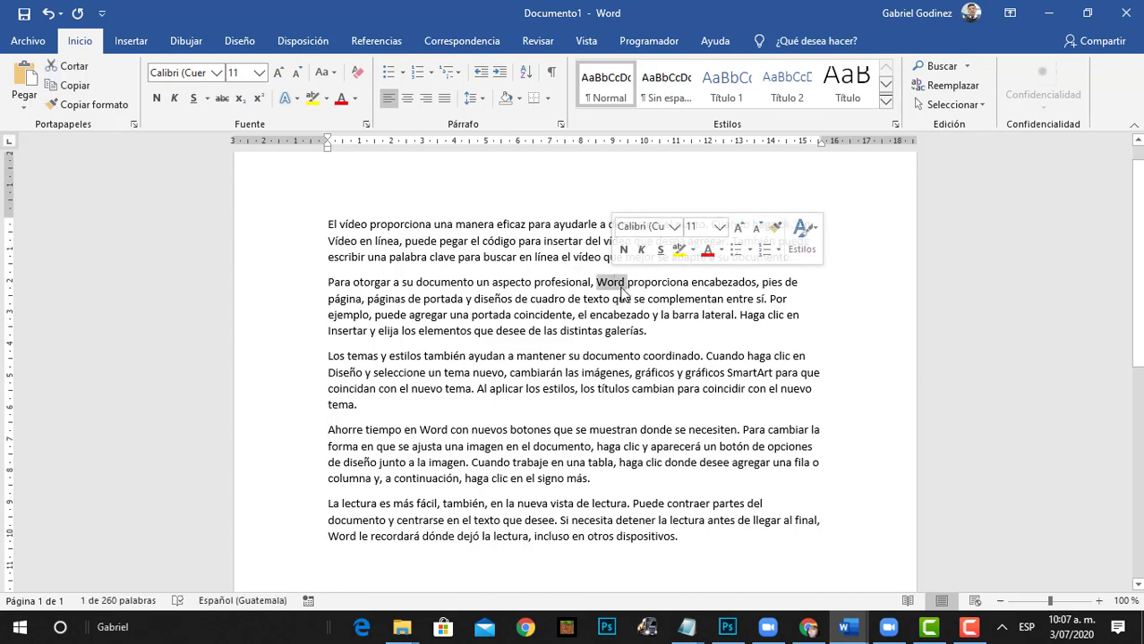
pyautogui.click(374, 41)
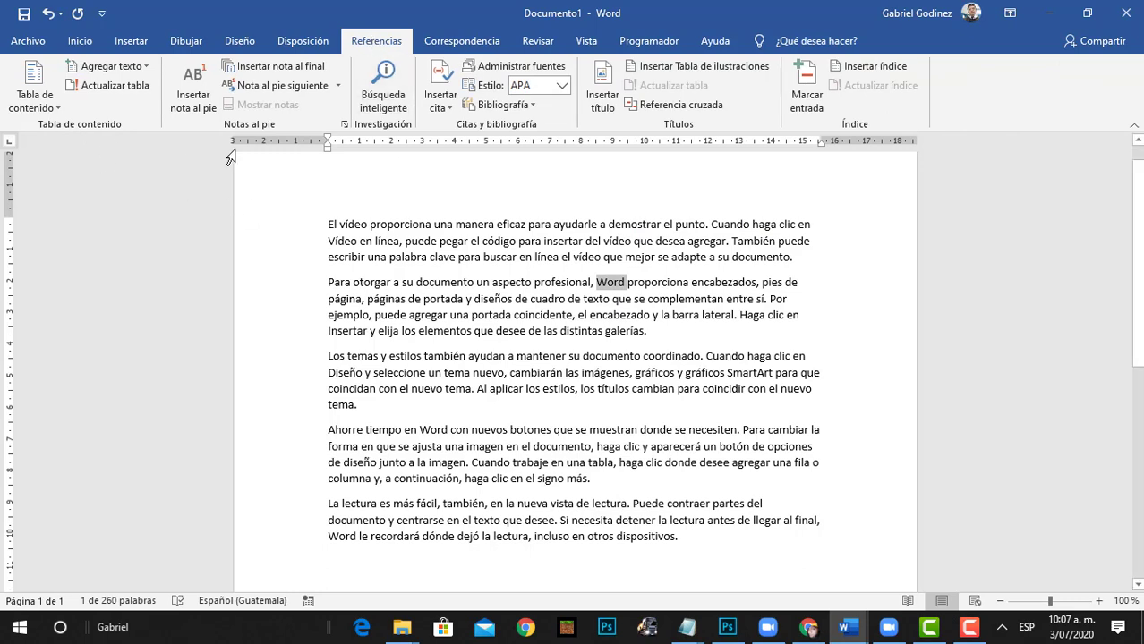
pyautogui.click(187, 84)
pyautogui.write('E')
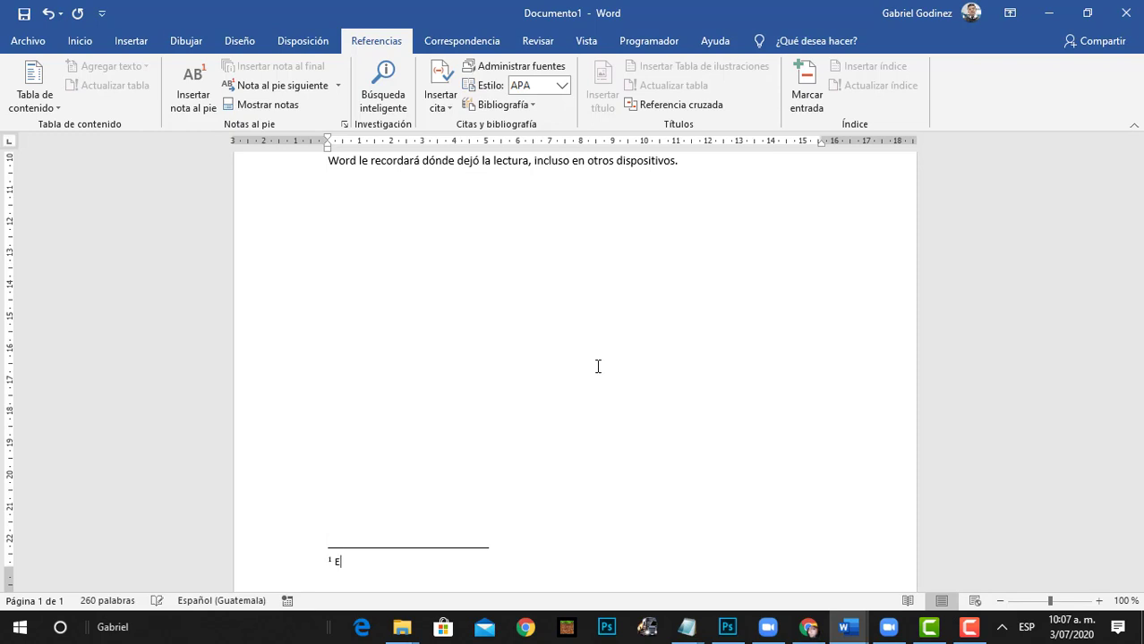
pyautogui.write('s un procesador d')
pyautogui.write('e palabras ')
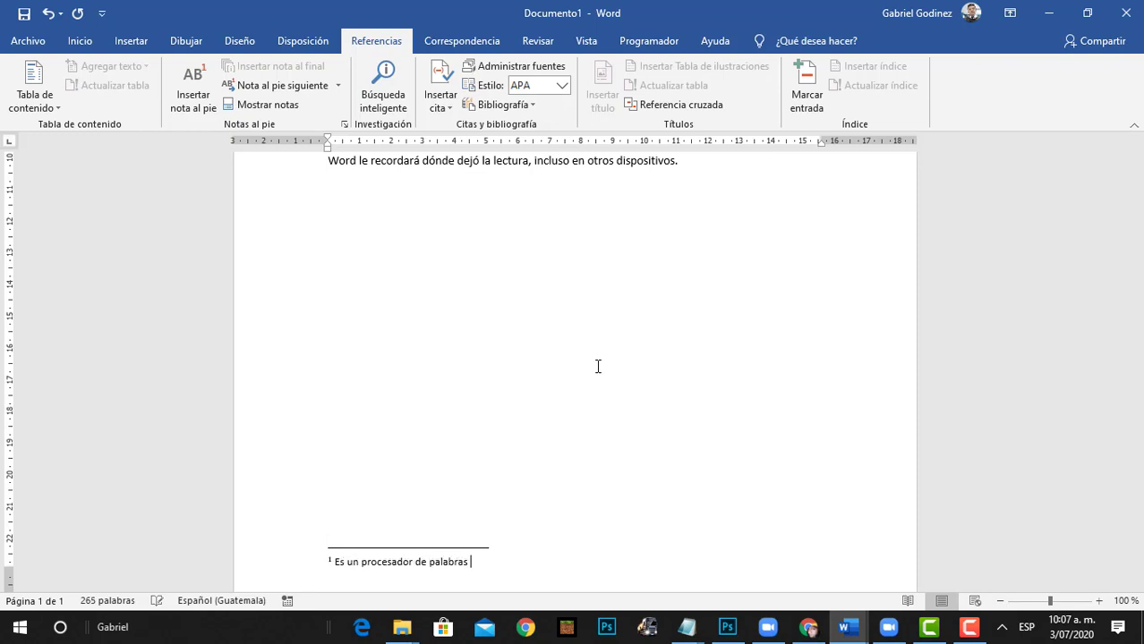
pyautogui.write('creado por Mi')
pyautogui.write('crosoft')
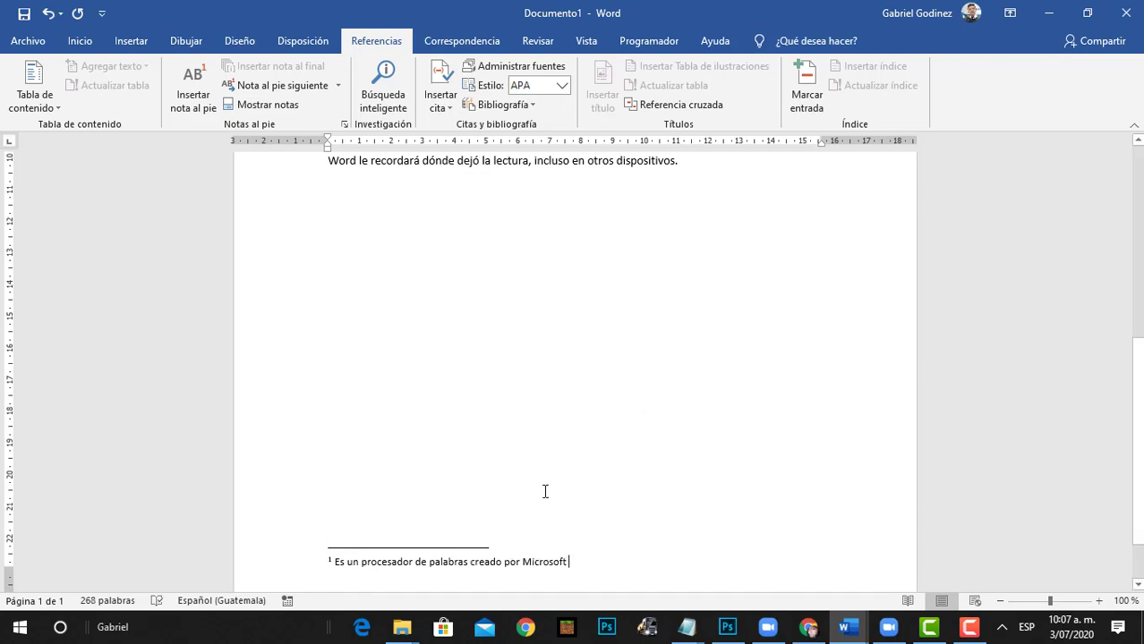
pyautogui.scroll(2, 545, 492)
pyautogui.scroll(5, 544, 491)
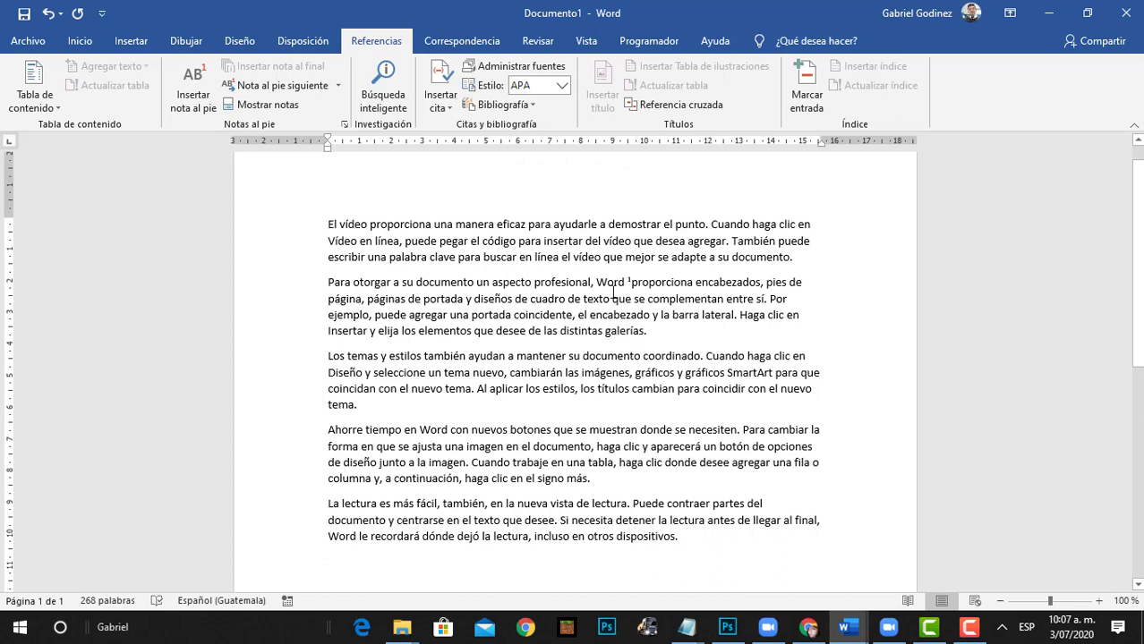
pyautogui.click(609, 283)
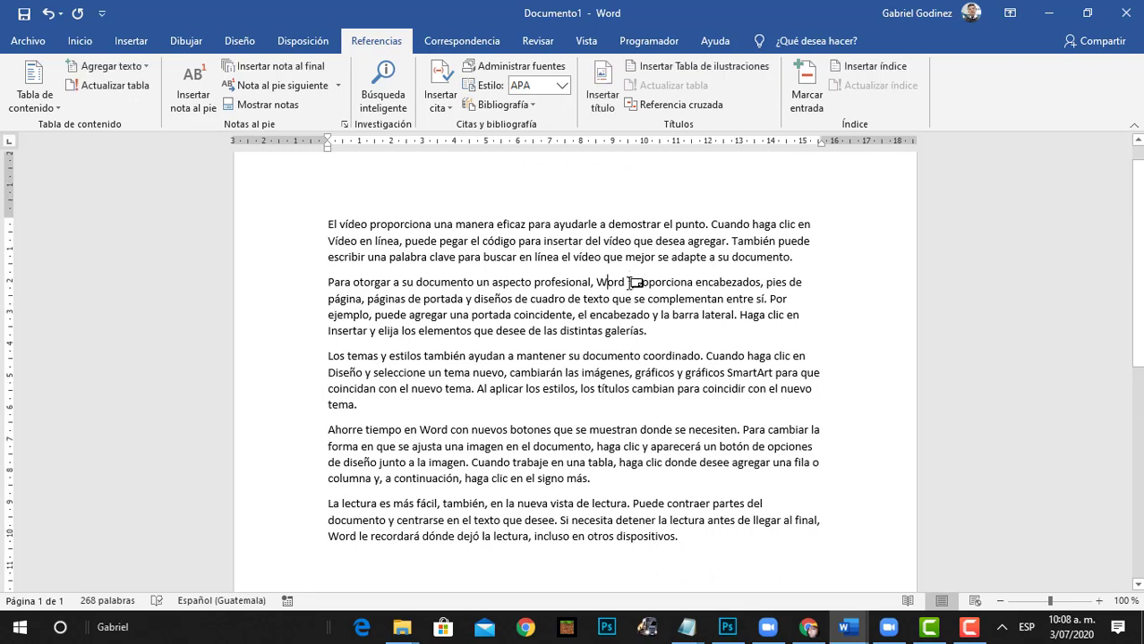
pyautogui.moveTo(635, 281)
# - Footnote 'imagen' with 'Las imágenes pueden ser JPG Gif y PNG', correcting the 'puden' typo
pyautogui.doubleClick(477, 446)
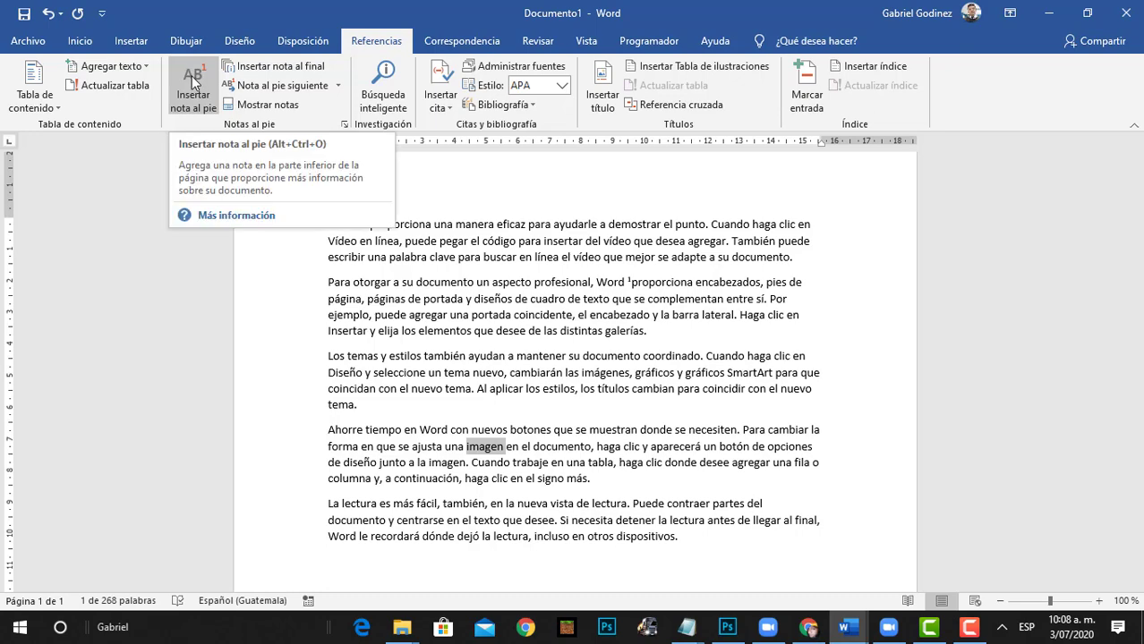
pyautogui.click(196, 89)
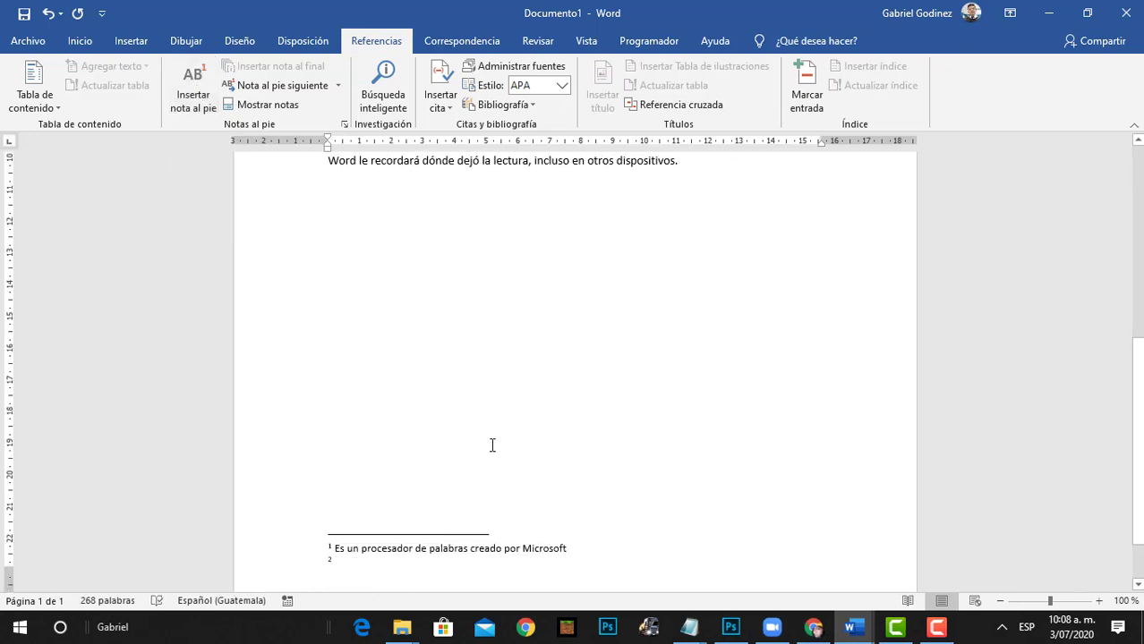
pyautogui.write('Las imágen')
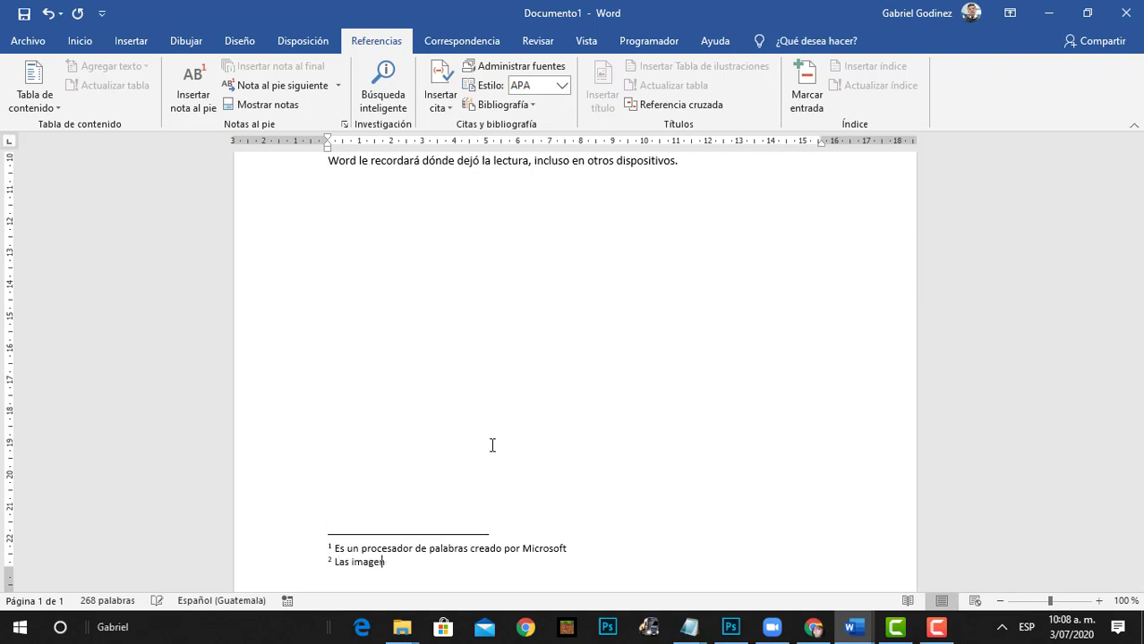
pyautogui.write('es puden ')
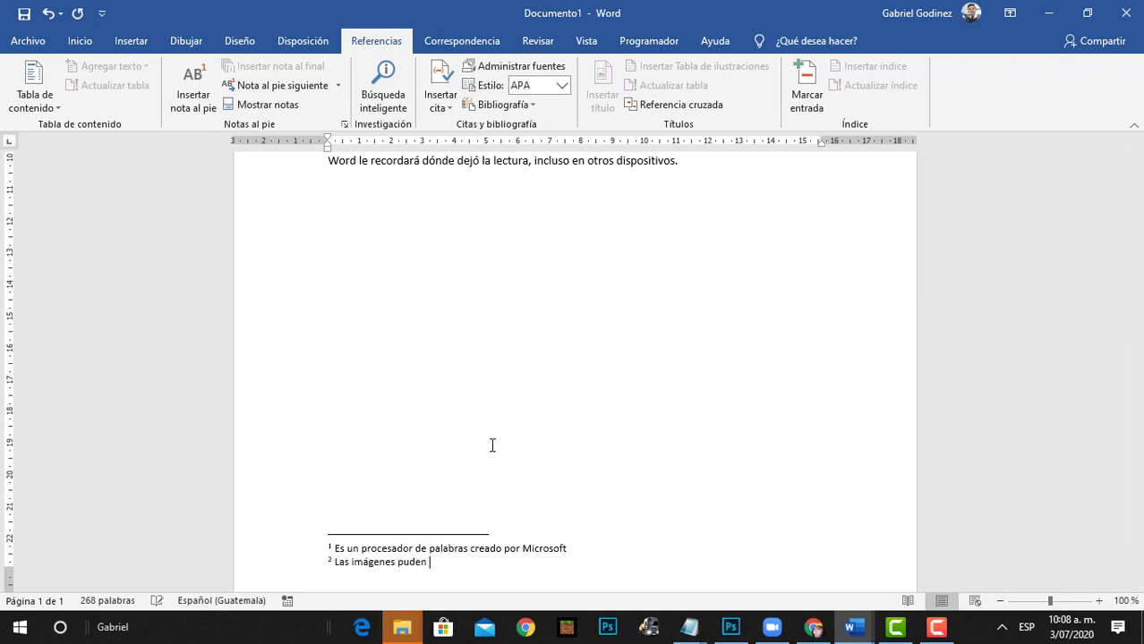
pyautogui.write('ser')
pyautogui.hotkey('ctrl', 'Left')
pyautogui.hotkey('ctrl', 'Left')
pyautogui.press('Right')
pyautogui.press('Right')
pyautogui.write('e')
pyautogui.press('End')
pyautogui.write('JPG Gif y ')
pyautogui.write('PNG')
pyautogui.scroll(10, 566, 483)
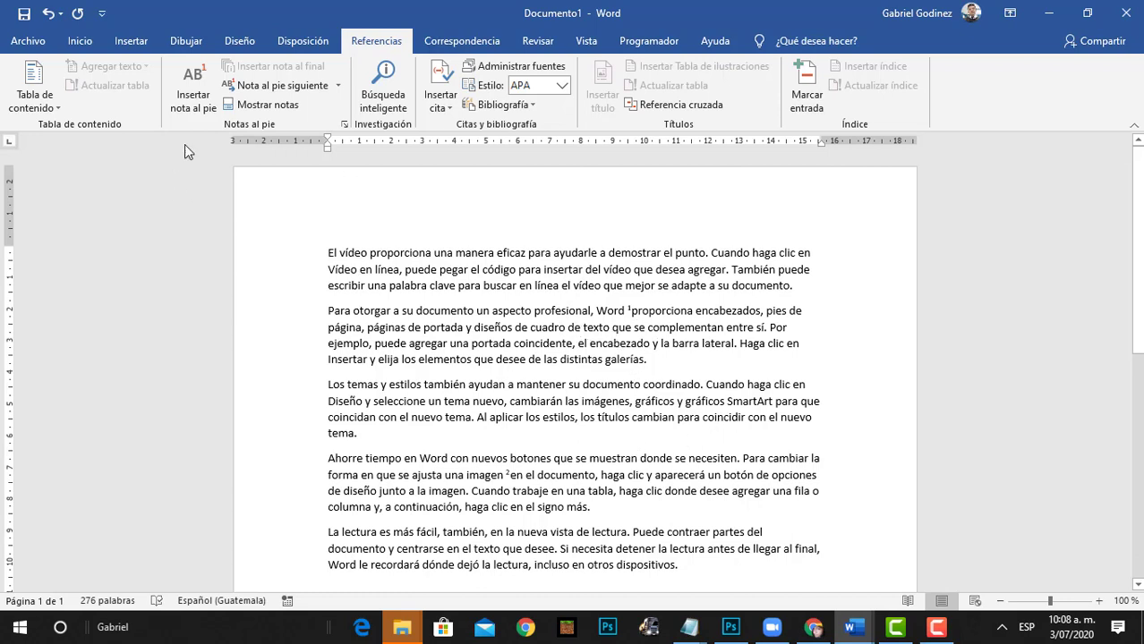
pyautogui.scroll(-8, 401, 287)
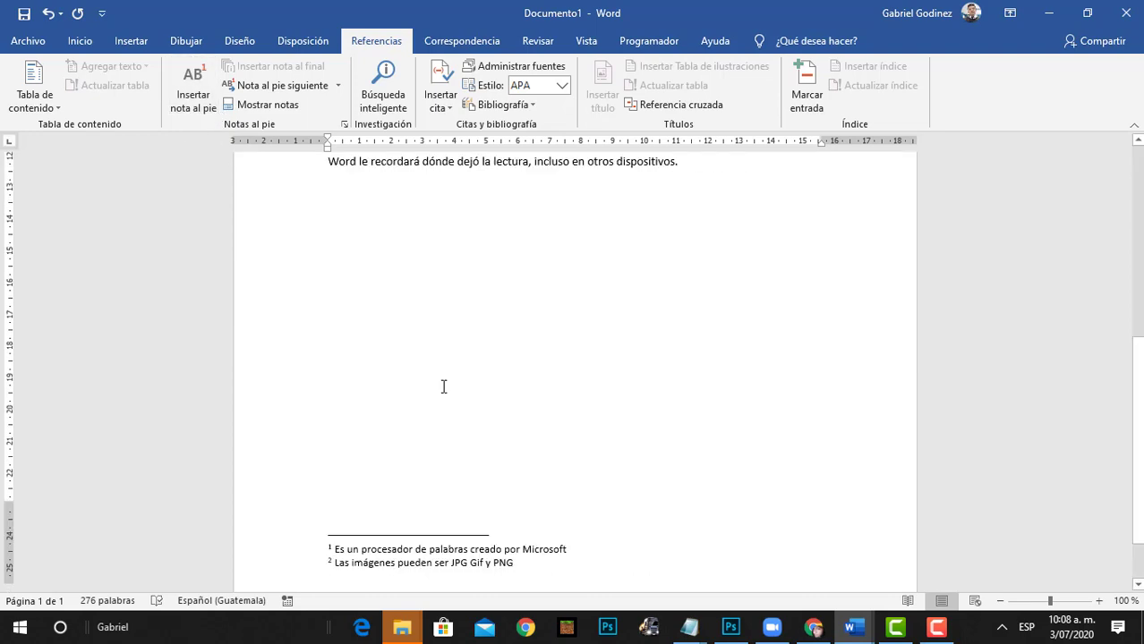
pyautogui.scroll(2, 464, 490)
pyautogui.scroll(2, 464, 490)
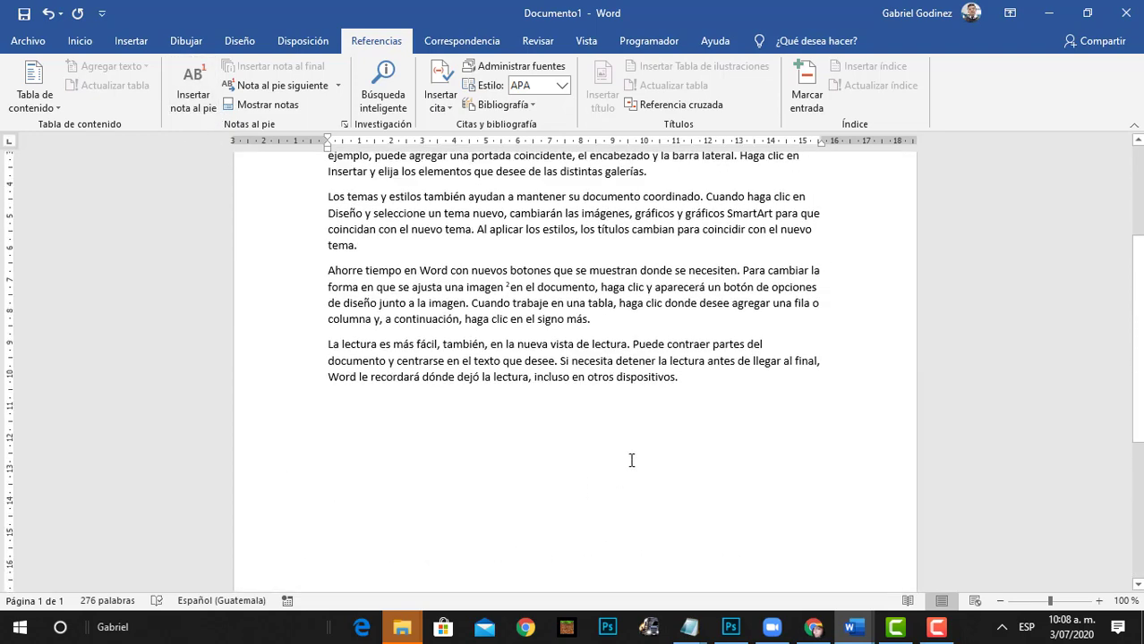
pyautogui.scroll(2, 631, 461)
pyautogui.scroll(2, 609, 443)
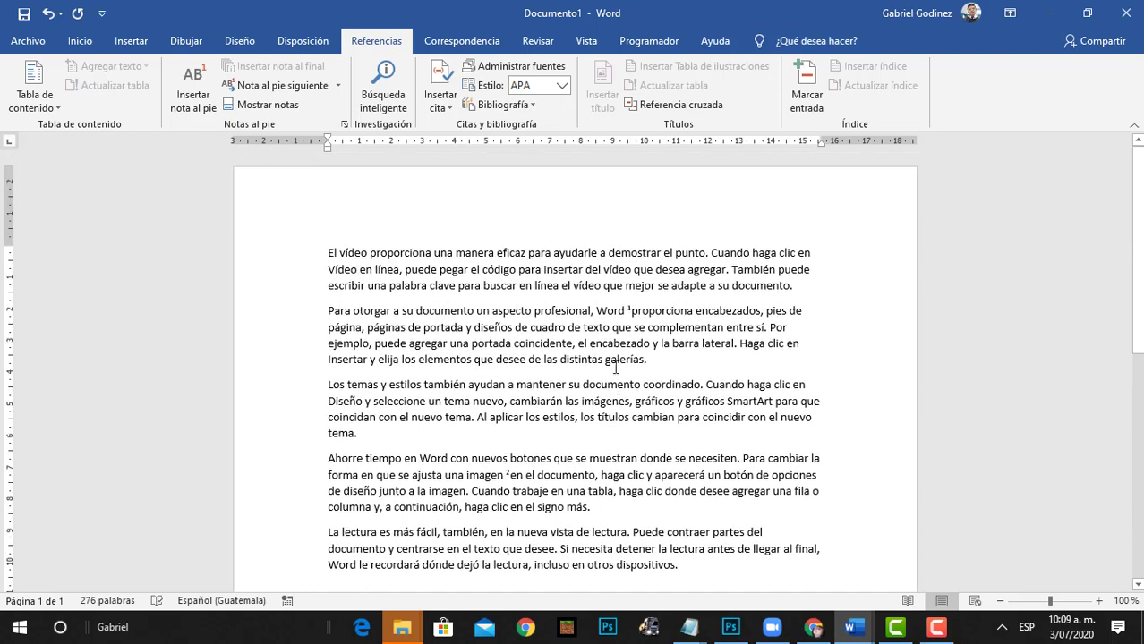
pyautogui.click(622, 315)
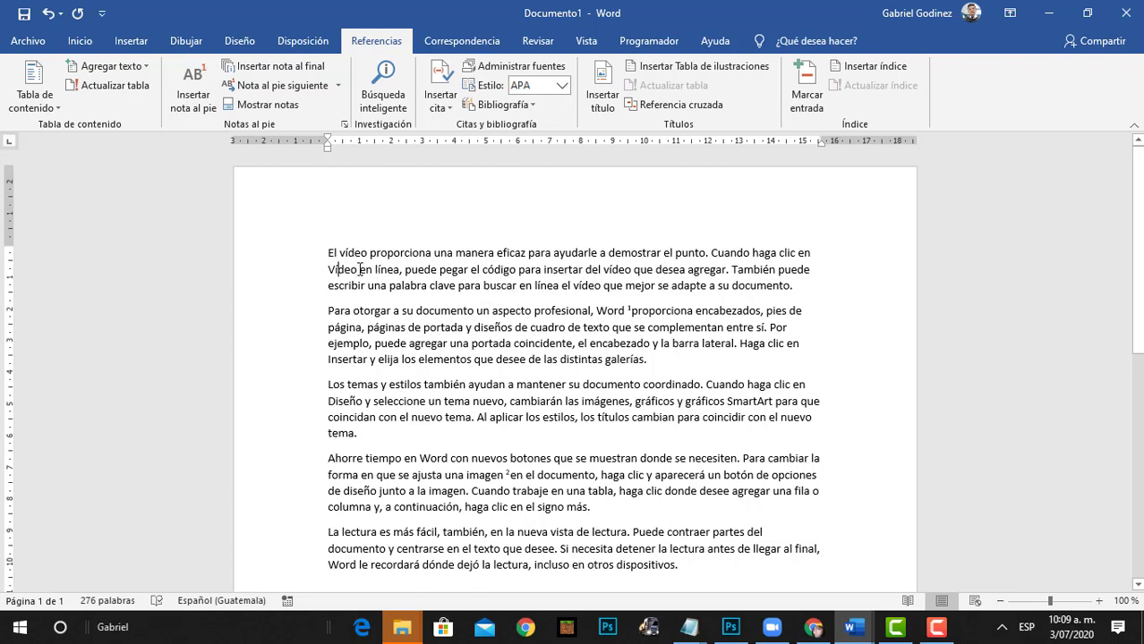
# - Footnote 'Vídeo' with 'Es un material Audio Visual', making it note 1
pyautogui.doubleClick(343, 270)
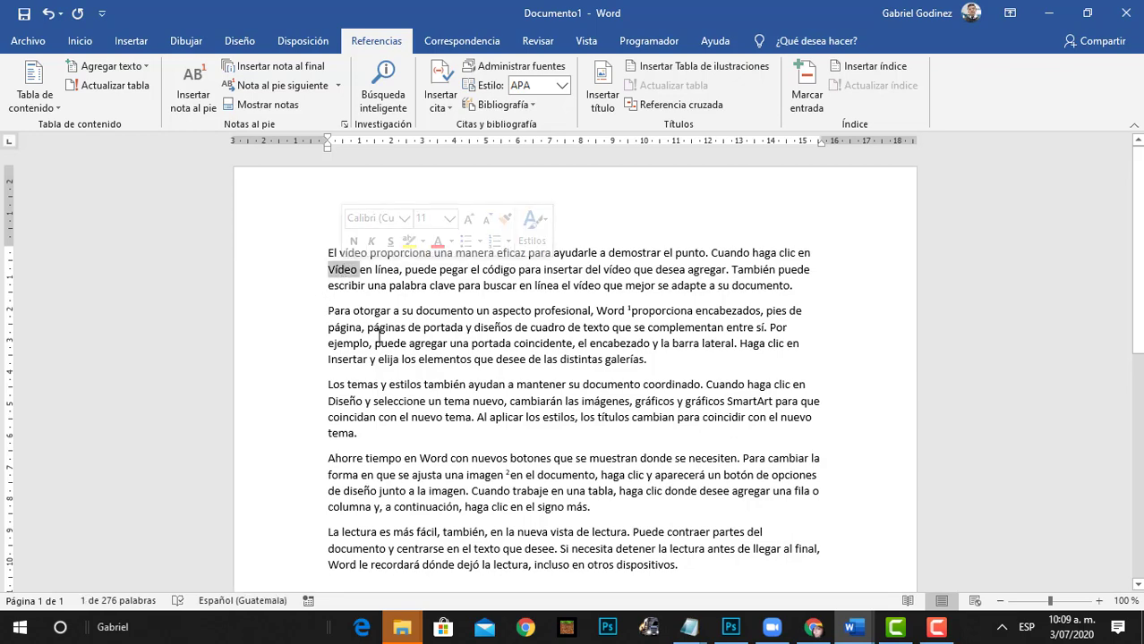
pyautogui.click(191, 81)
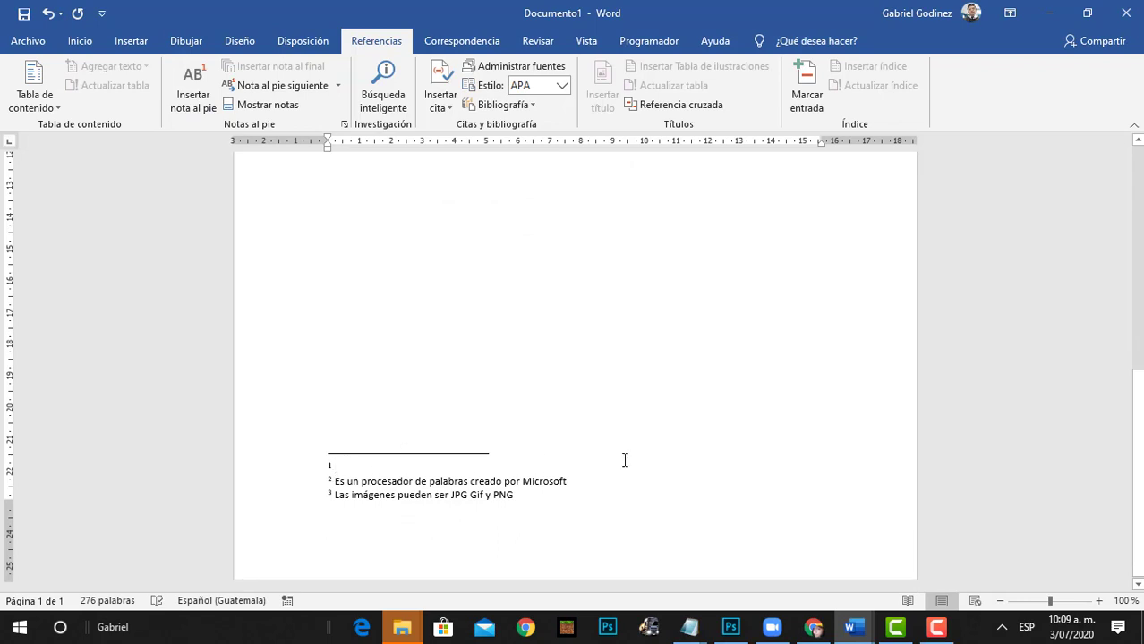
pyautogui.write('Es un')
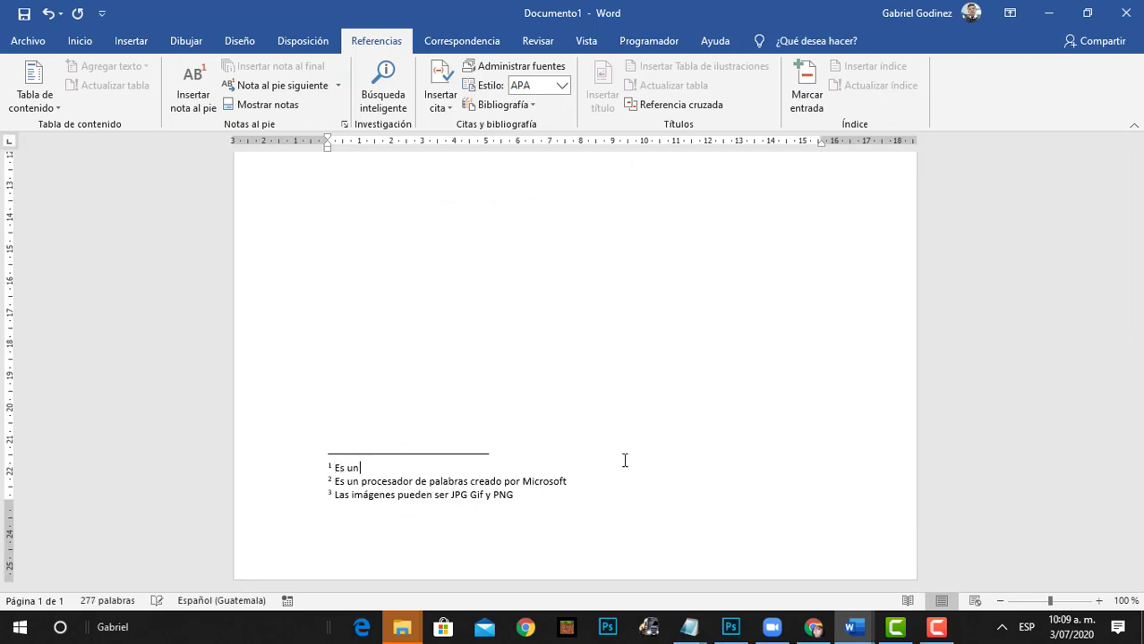
pyautogui.write(' material Au')
pyautogui.write('dio Visual')
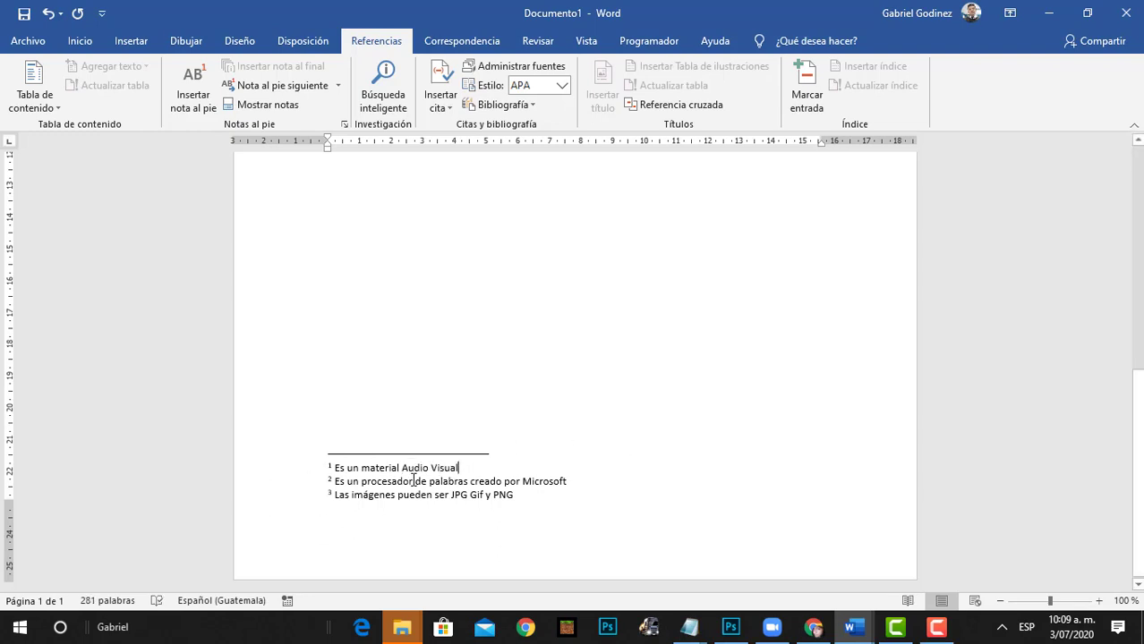
pyautogui.scroll(5, 414, 480)
pyautogui.scroll(3, 413, 477)
pyautogui.scroll(2, 413, 478)
pyautogui.scroll(1, 494, 357)
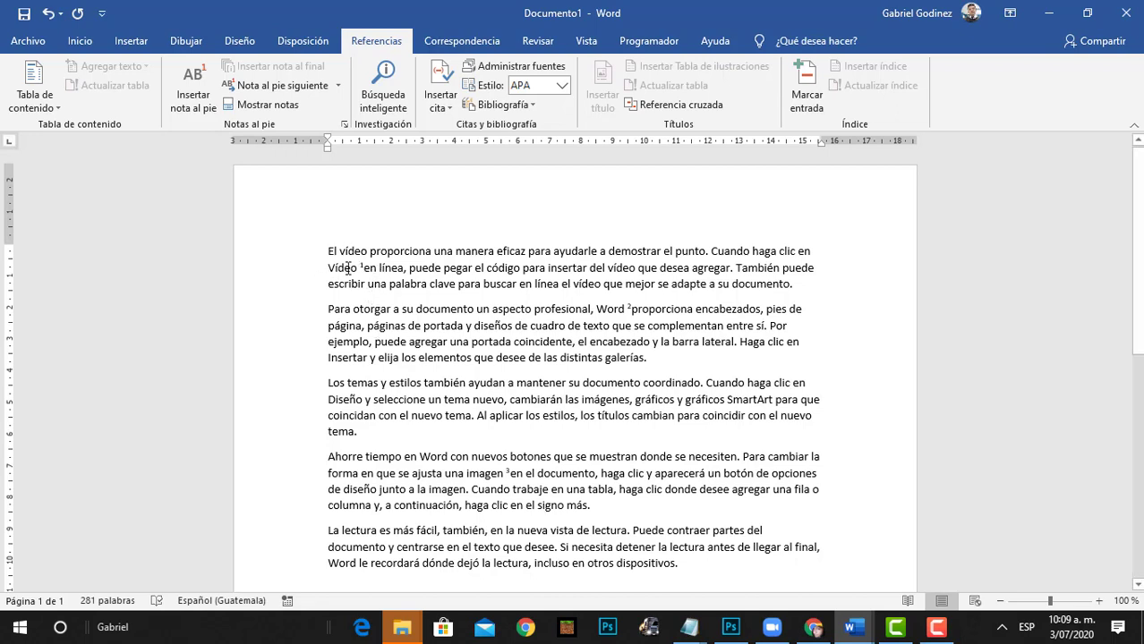
# - Insert a space after footnote marks 1, 2 and 3 in the body text
pyautogui.moveTo(361, 266); pyautogui.dragTo(359, 265)
pyautogui.moveTo(359, 265)
pyautogui.moveTo(361, 266); pyautogui.dragTo(634, 304)
pyautogui.click(366, 268)
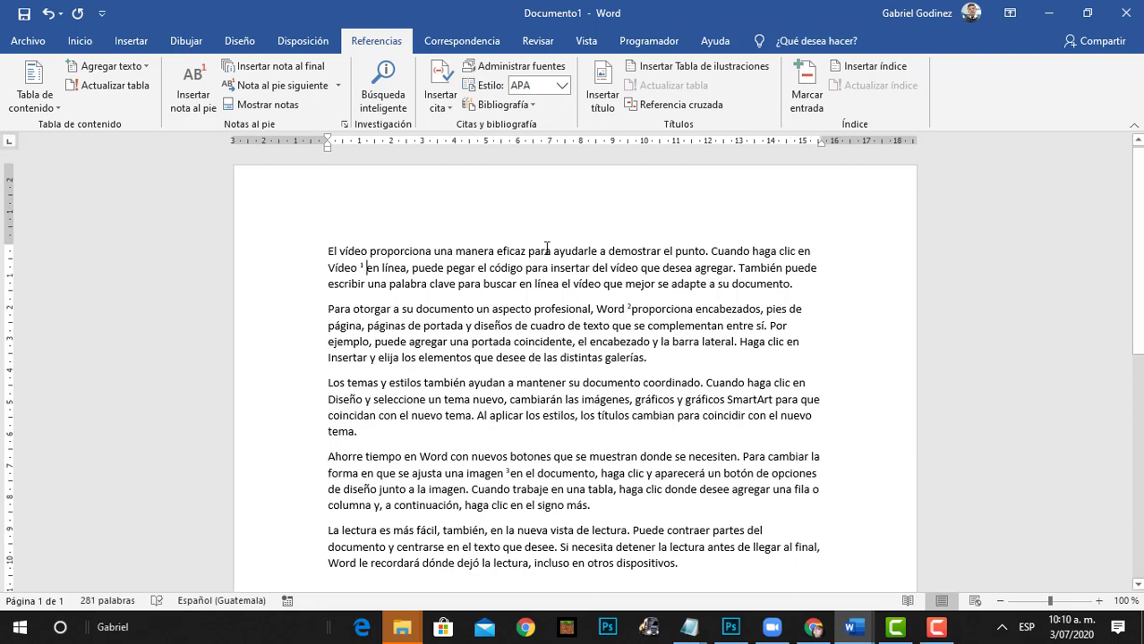
pyautogui.click(634, 309)
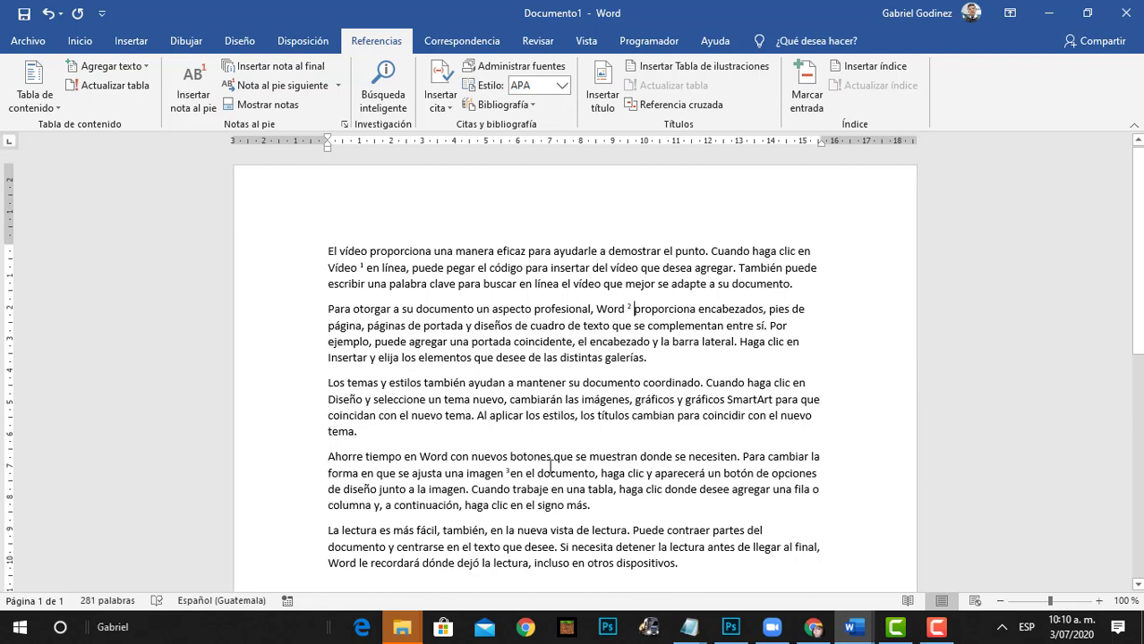
pyautogui.click(509, 473)
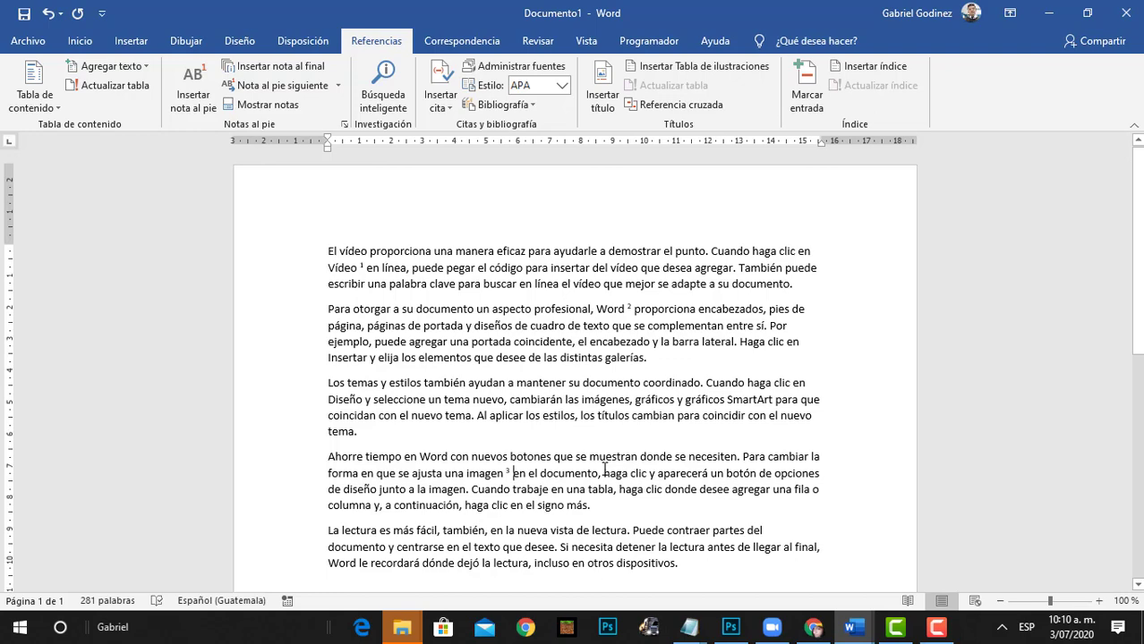
pyautogui.scroll(-1, 601, 435)
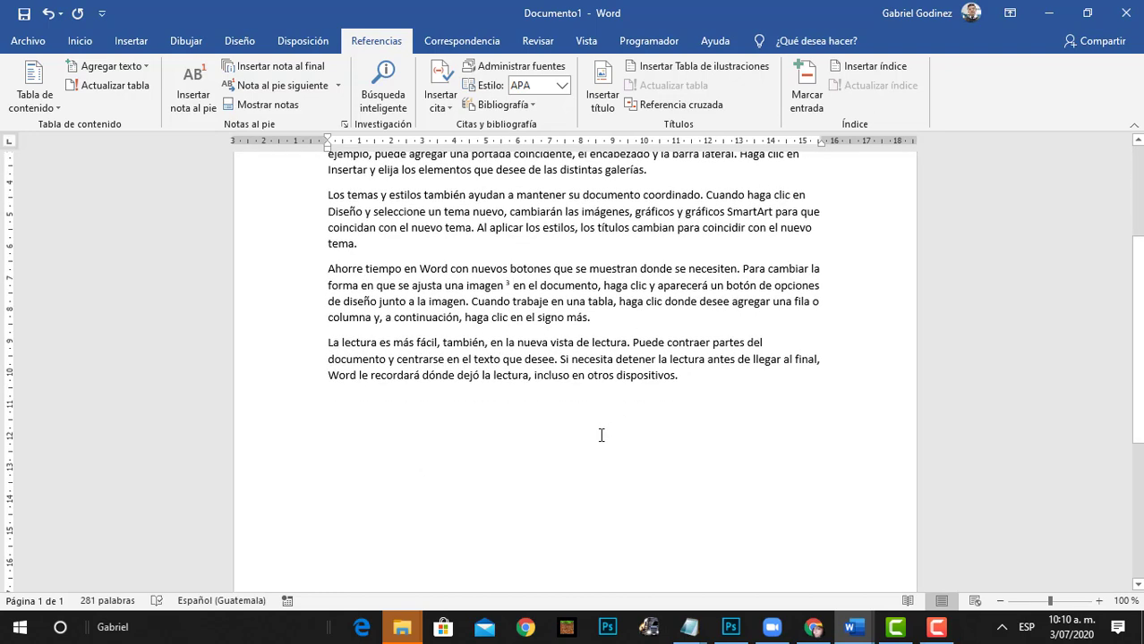
pyautogui.scroll(-5, 601, 435)
pyautogui.scroll(-1, 602, 435)
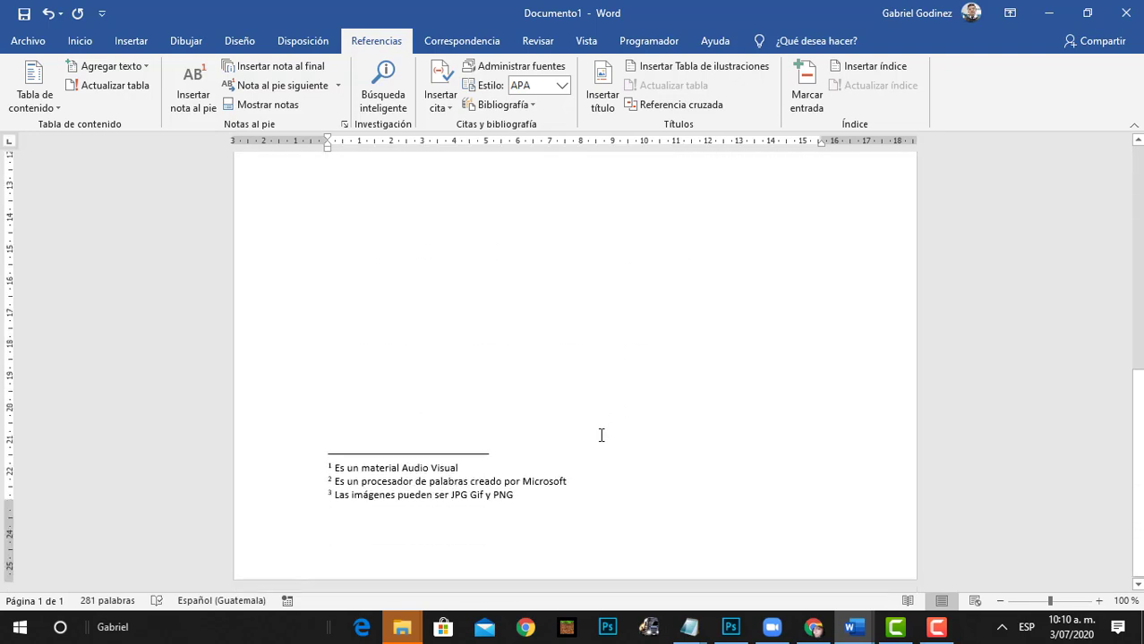
pyautogui.scroll(2, 601, 435)
pyautogui.scroll(2, 601, 435)
pyautogui.scroll(4, 602, 435)
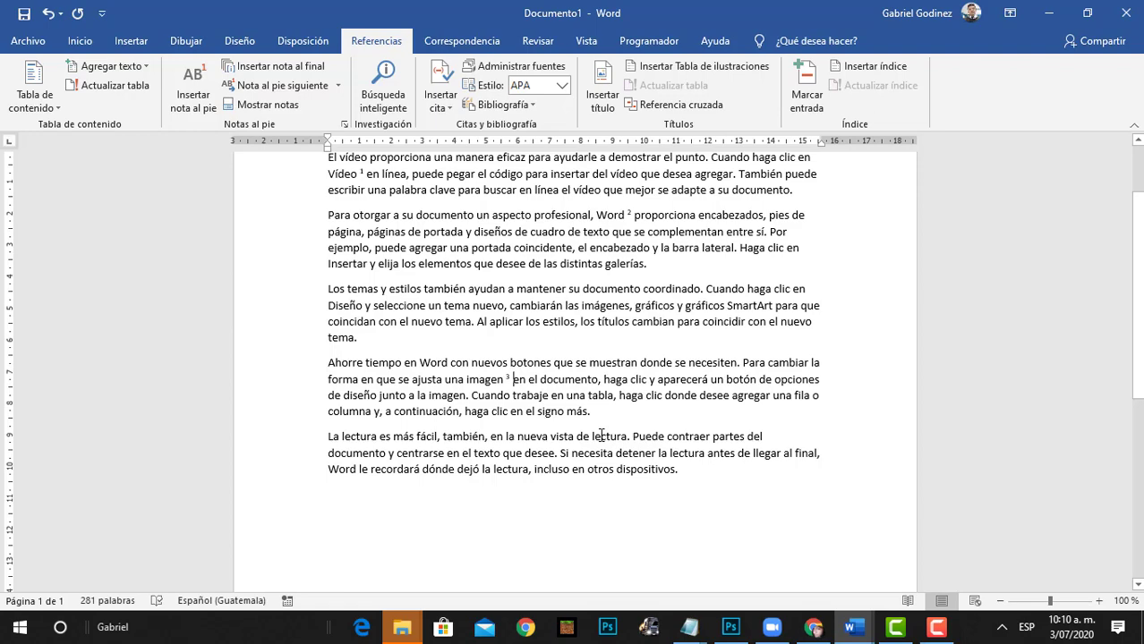
pyautogui.scroll(2, 602, 435)
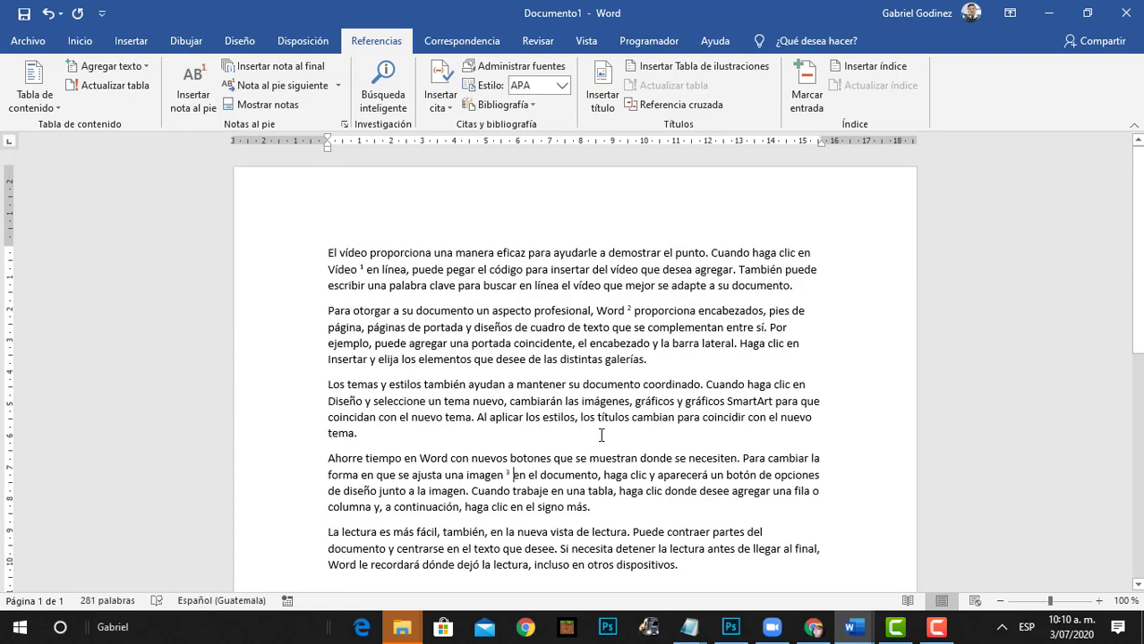